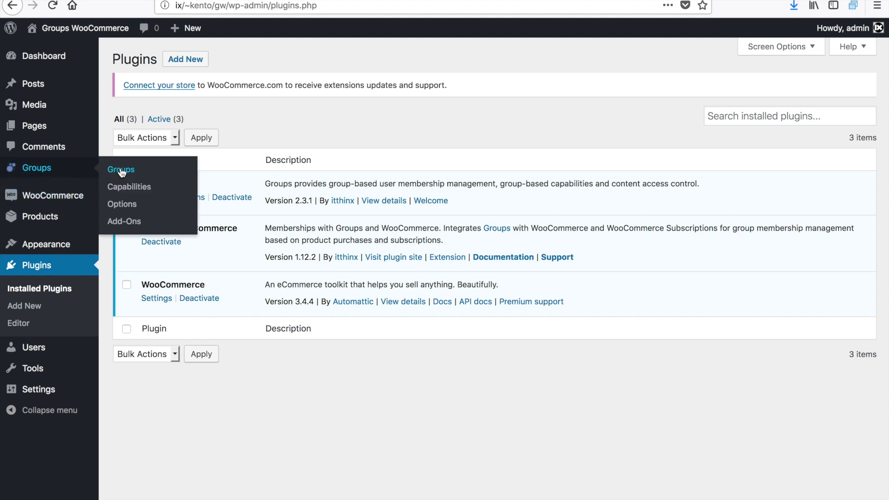
Step: Add a 'Premium' group alongside Registered, then start a blank new product
{"action": "left_click", "coordinate": [121, 171]}
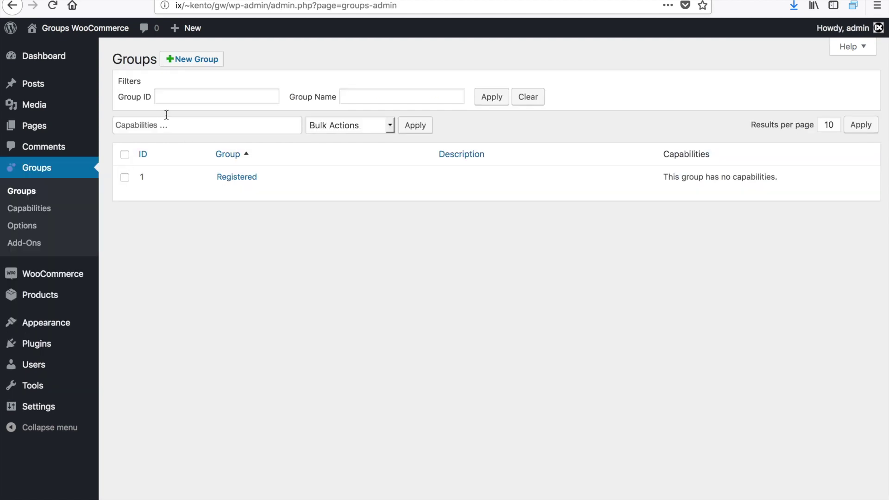
{"action": "left_click", "coordinate": [186, 62]}
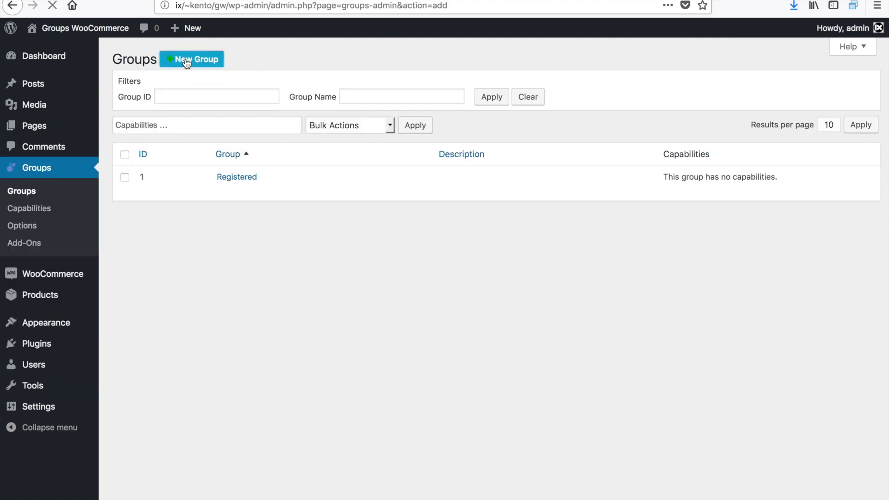
{"action": "left_click", "coordinate": [186, 91]}
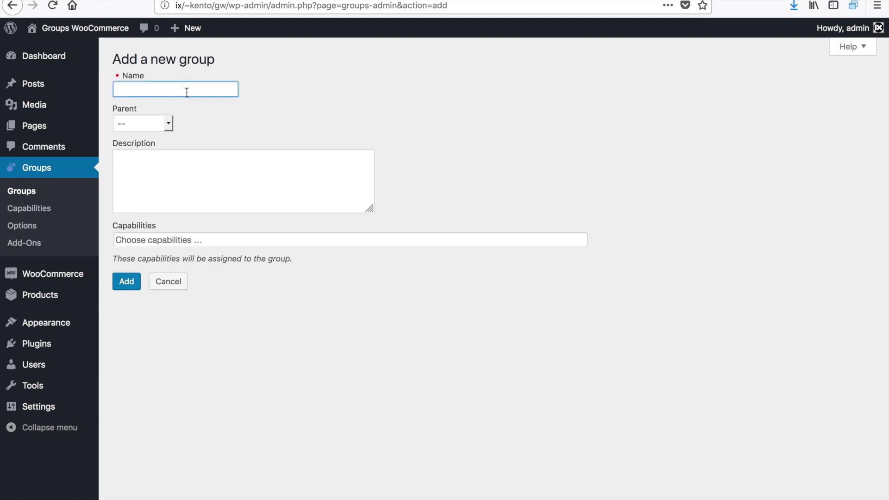
{"action": "type", "text": "Prem"}
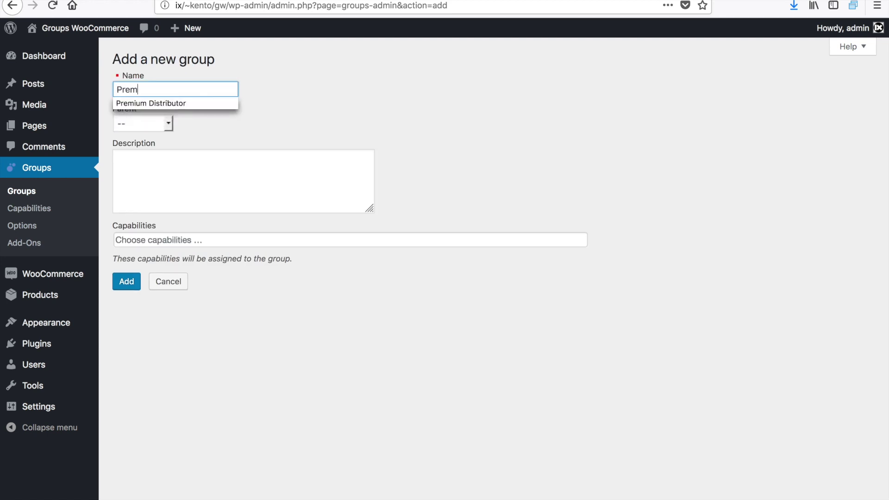
{"action": "type", "text": "ium"}
{"action": "left_click", "coordinate": [275, 111]}
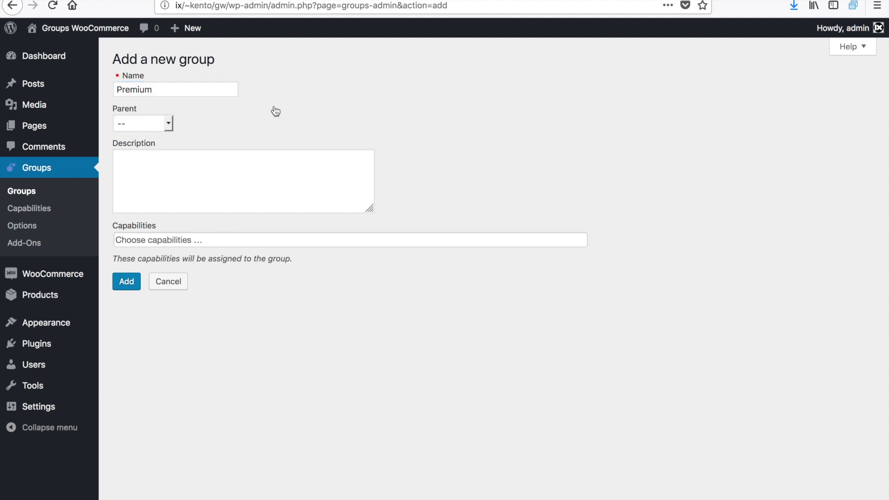
{"action": "left_click", "coordinate": [132, 283]}
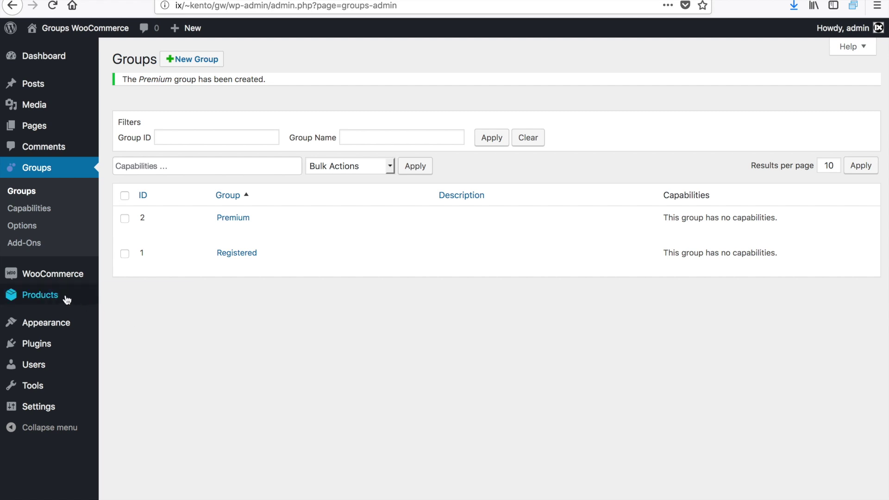
{"action": "mouse_move", "coordinate": [39, 294]}
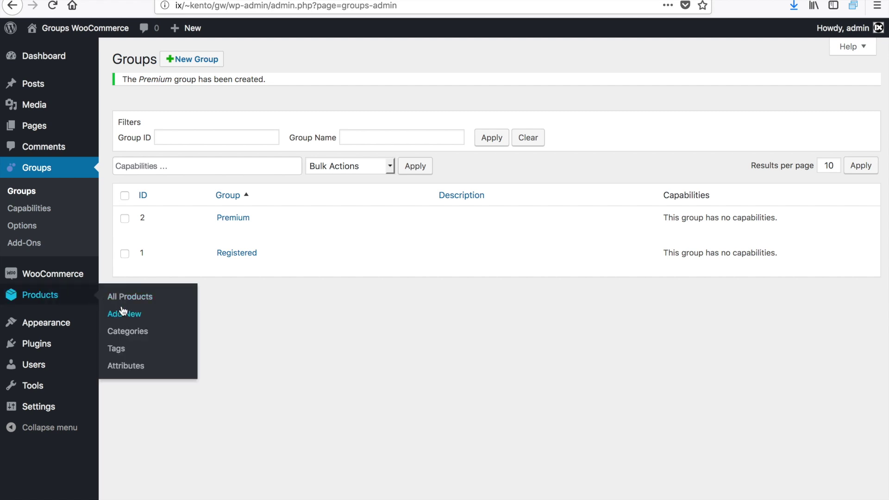
{"action": "left_click", "coordinate": [123, 315]}
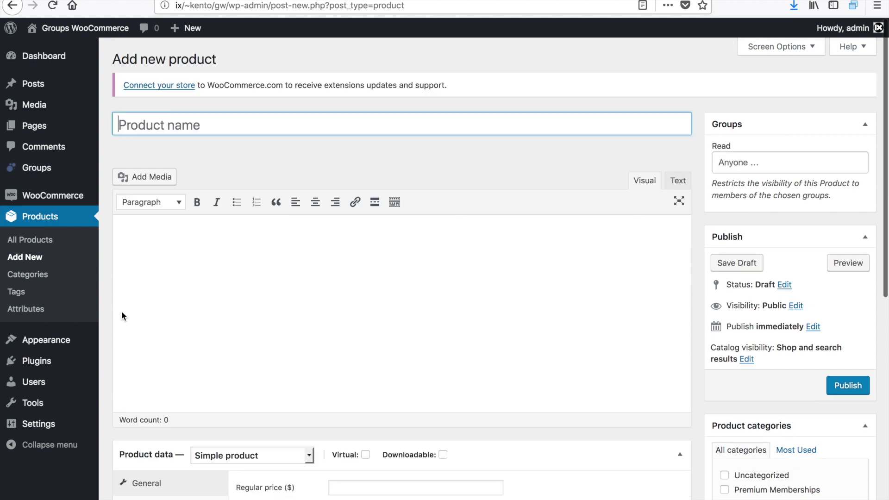
Step: Title the product 'Unlimited Premium Membership' and describe it as unlimited access to exclusive content
{"action": "left_click", "coordinate": [197, 120]}
{"action": "type", "text": "Un"}
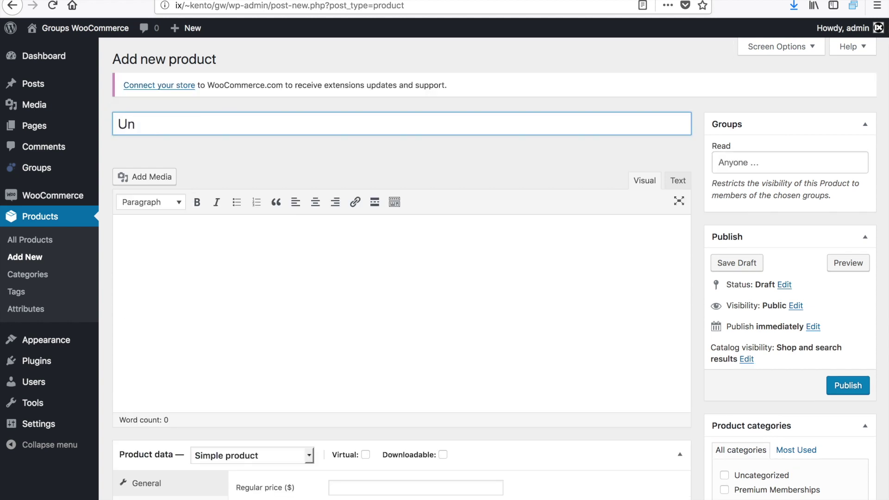
{"action": "type", "text": "limited "}
{"action": "type", "text": "Premium Me"}
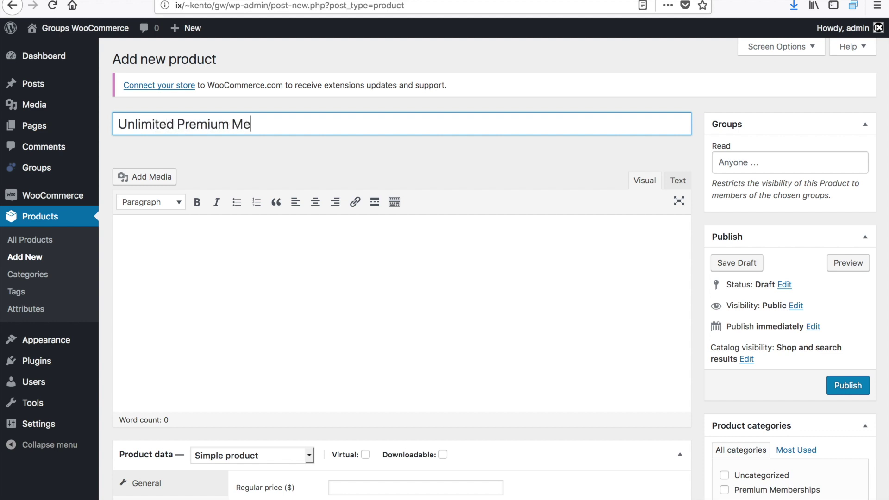
{"action": "type", "text": "mbership"}
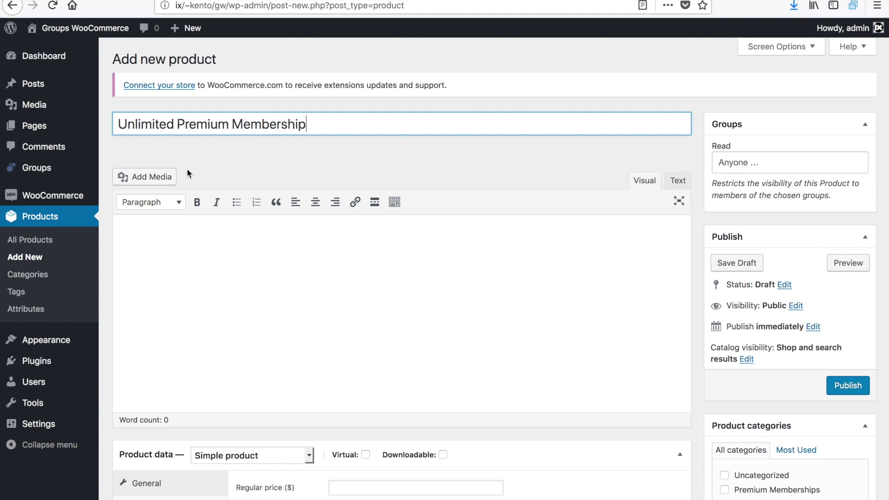
{"action": "left_click", "coordinate": [187, 241]}
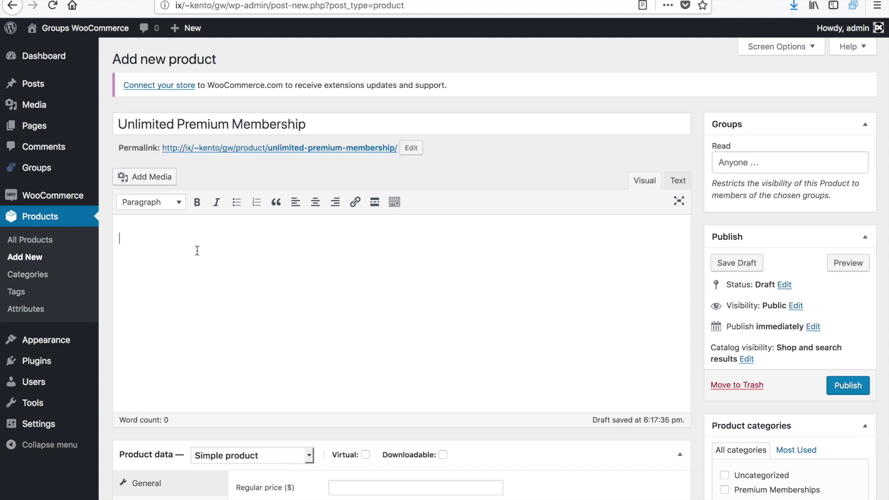
{"action": "type", "text": "Enjoy "}
{"action": "type", "text": "unlimited "}
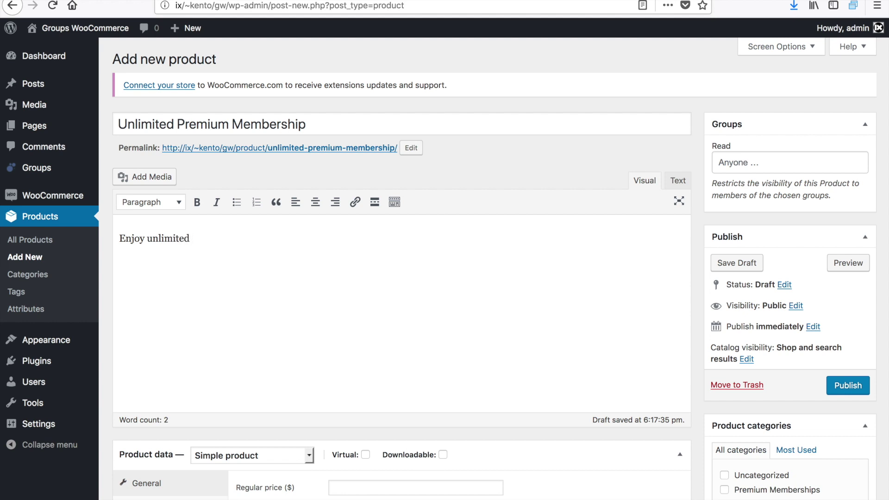
{"action": "type", "text": "access"}
{"action": "type", "text": " to exclusiv"}
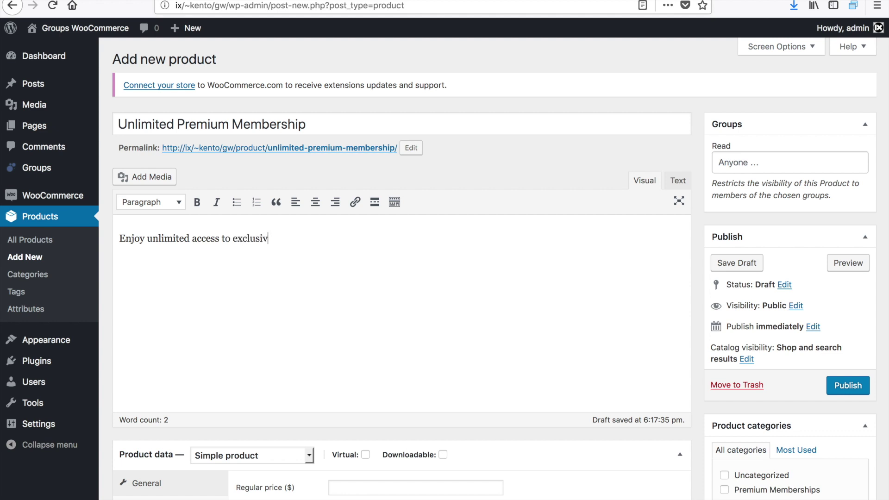
{"action": "type", "text": "e content with "}
{"action": "type", "text": "this Premium Memb"}
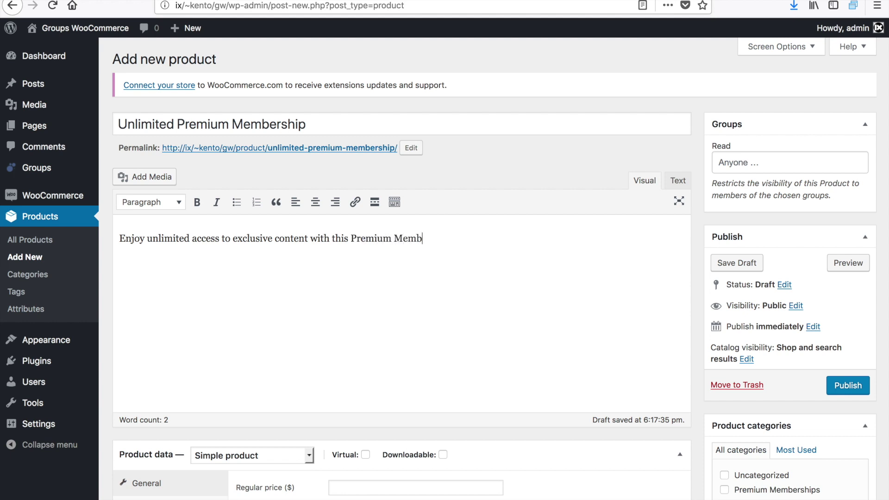
{"action": "type", "text": "ership."}
{"action": "scroll", "coordinate": [560, 315], "scroll_direction": "down", "scroll_amount": 1}
Step: File the product under the Premium Memberships category
{"action": "scroll", "coordinate": [561, 315], "scroll_direction": "down", "scroll_amount": 3}
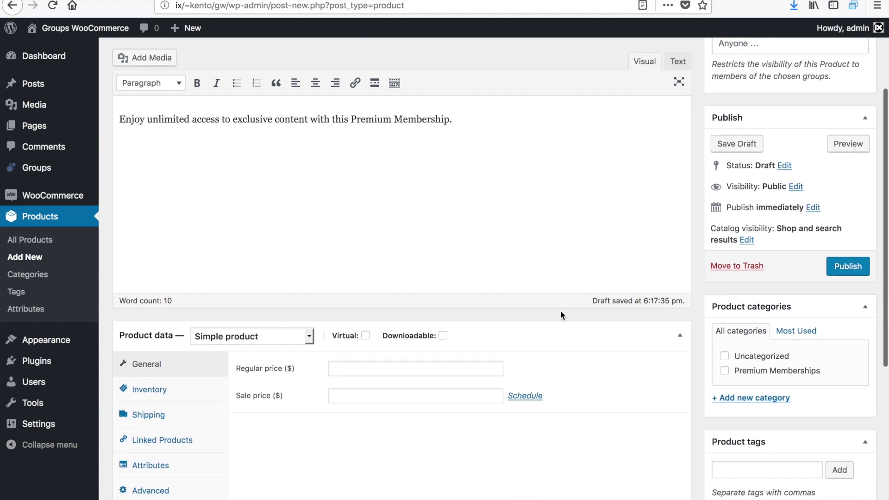
{"action": "scroll", "coordinate": [560, 315], "scroll_direction": "down", "scroll_amount": 1}
{"action": "left_click", "coordinate": [751, 334]}
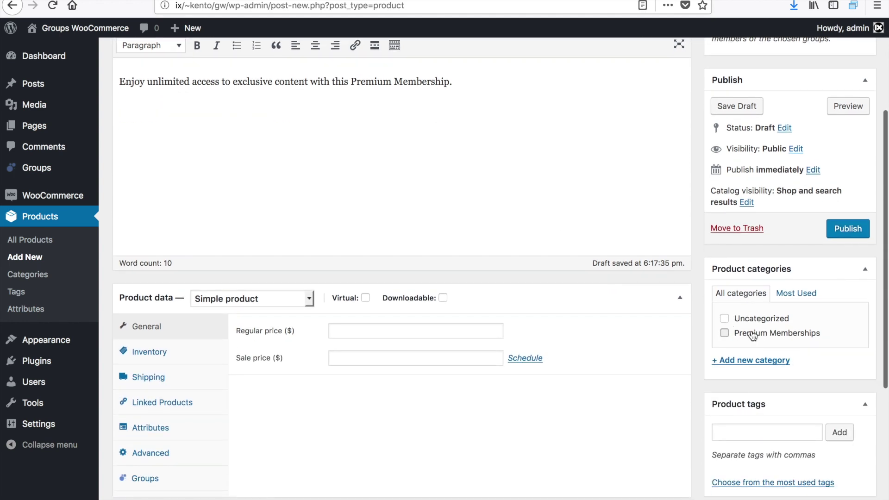
Step: Set the dark Unlimited Premium Membership diamond as the product image
{"action": "scroll", "coordinate": [777, 429], "scroll_direction": "down", "scroll_amount": 1}
{"action": "scroll", "coordinate": [779, 430], "scroll_direction": "down", "scroll_amount": 3}
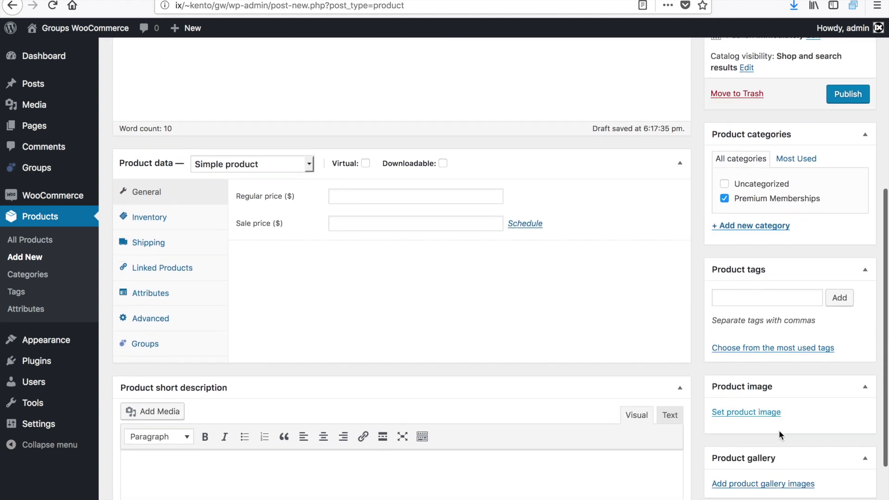
{"action": "left_click", "coordinate": [757, 405]}
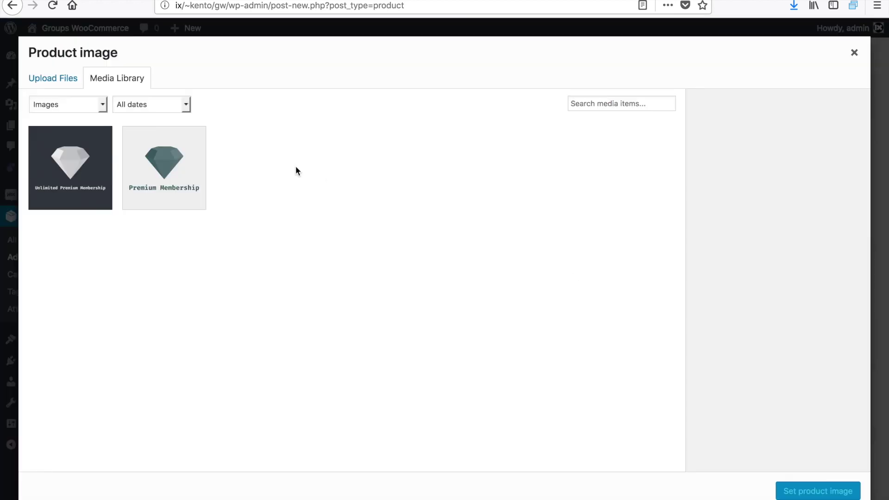
{"action": "left_click", "coordinate": [84, 173]}
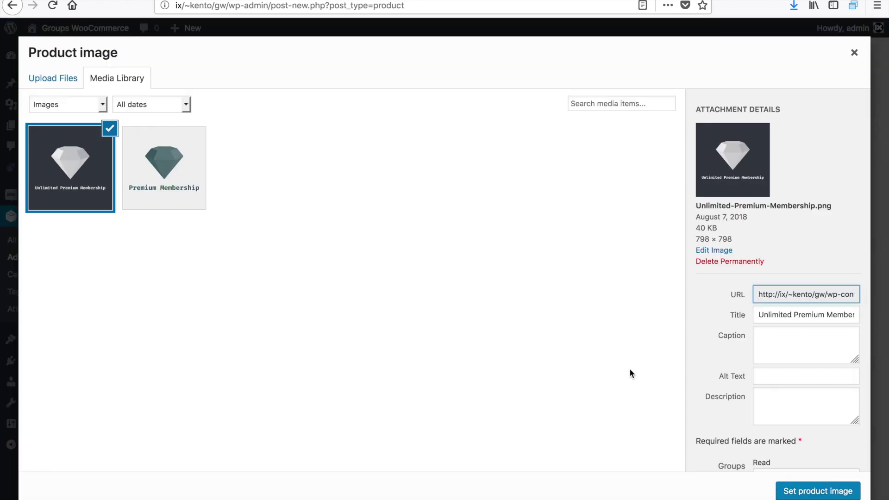
{"action": "left_click", "coordinate": [798, 490]}
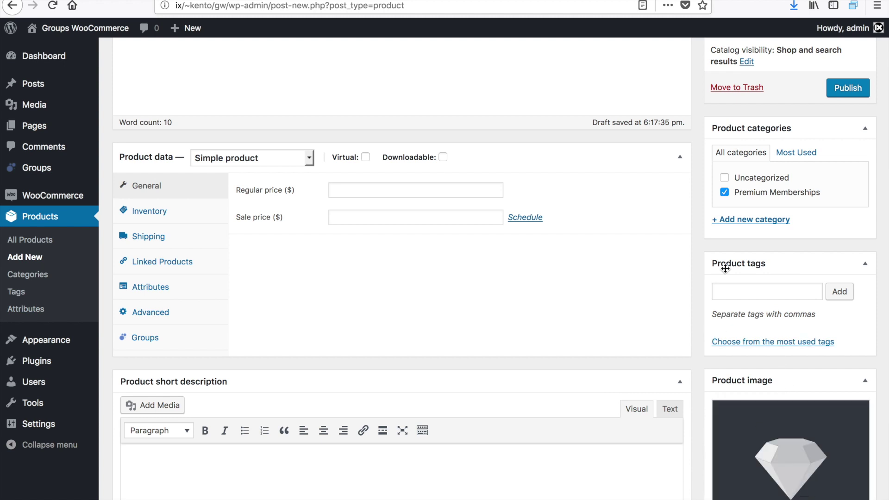
Step: Set the product's regular price to 299
{"action": "left_click", "coordinate": [491, 187]}
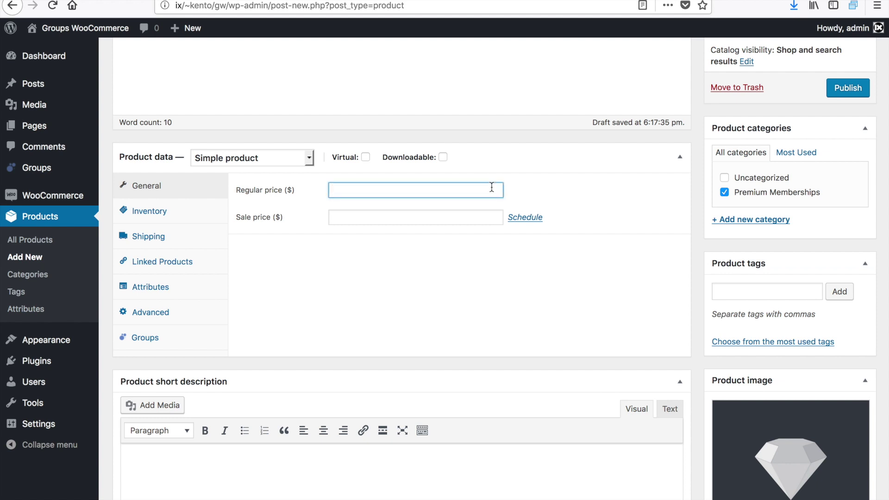
{"action": "type", "text": "299"}
{"action": "left_click", "coordinate": [580, 197]}
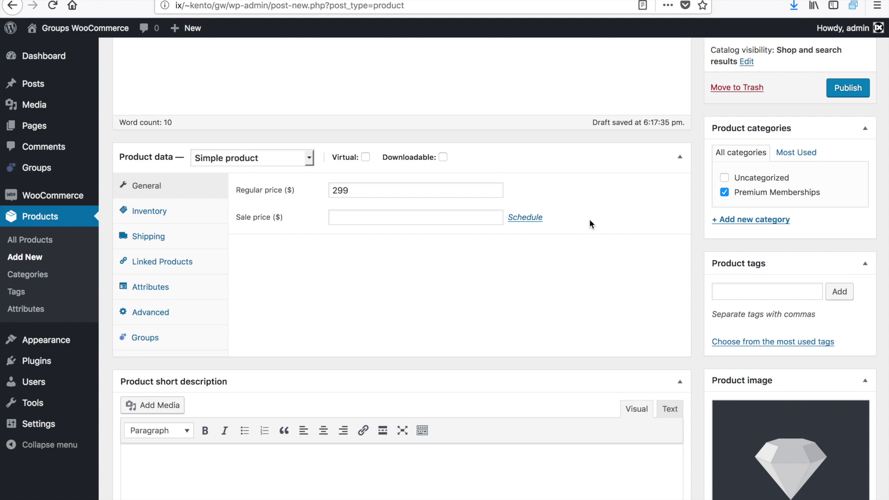
Step: Make buyers join the Premium group, then publish the product
{"action": "left_click", "coordinate": [159, 343]}
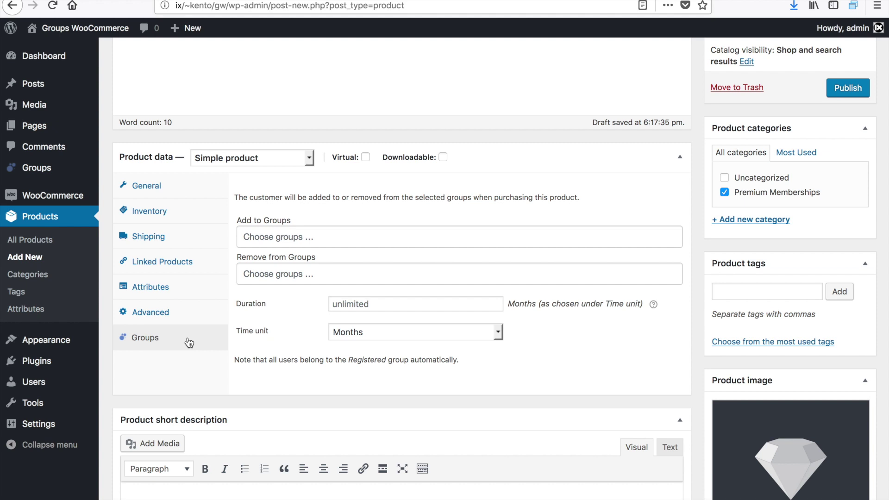
{"action": "left_click", "coordinate": [290, 234]}
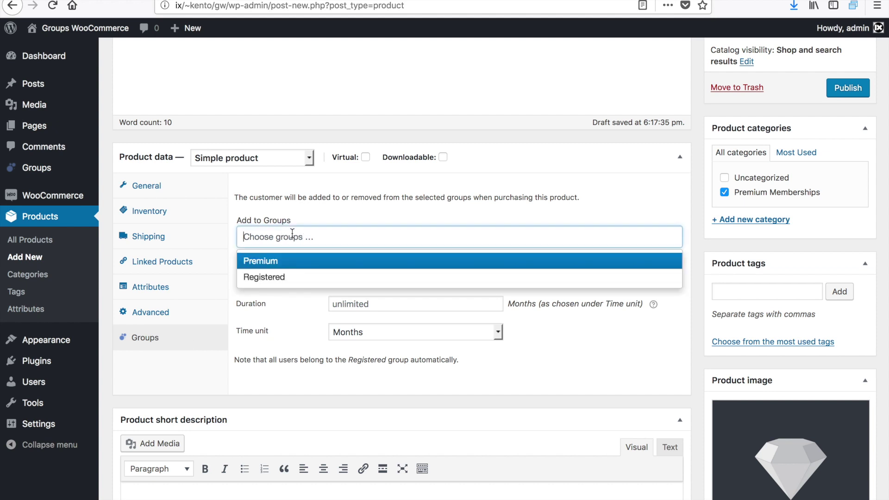
{"action": "left_click", "coordinate": [280, 261]}
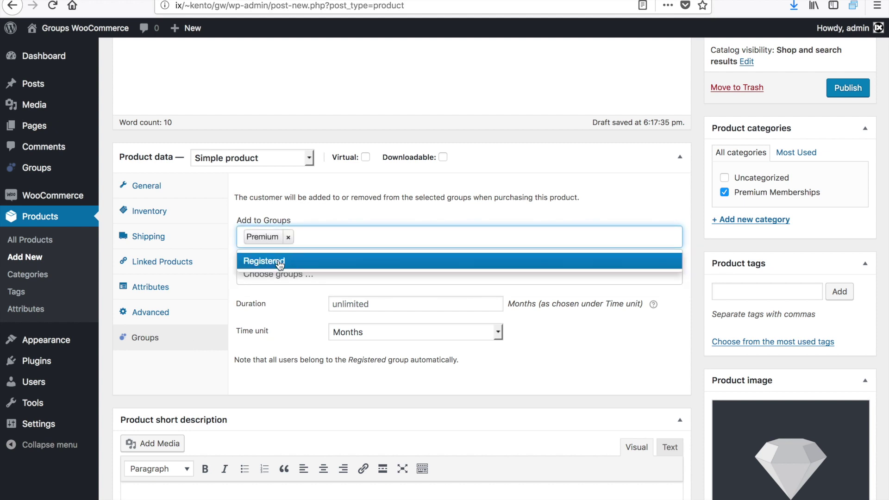
{"action": "left_click", "coordinate": [346, 209]}
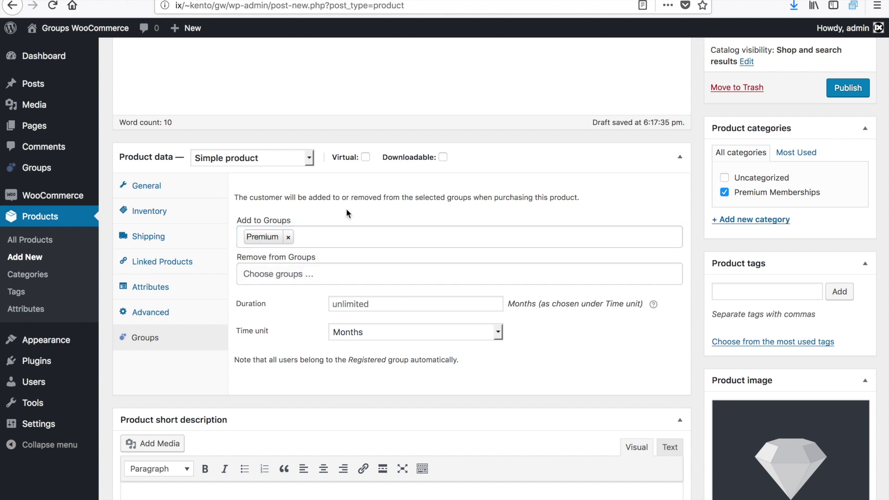
{"action": "left_click", "coordinate": [847, 90]}
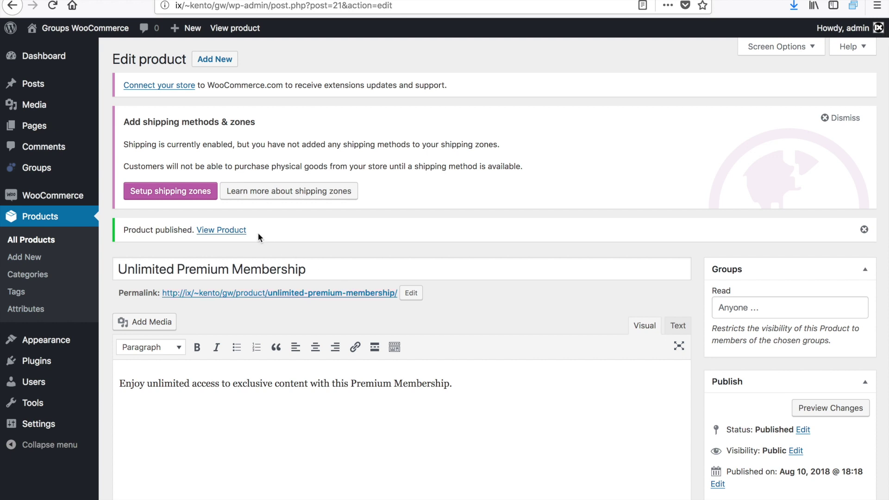
Step: View the published product page showing $299.00 and the diamond image
{"action": "left_click", "coordinate": [234, 230]}
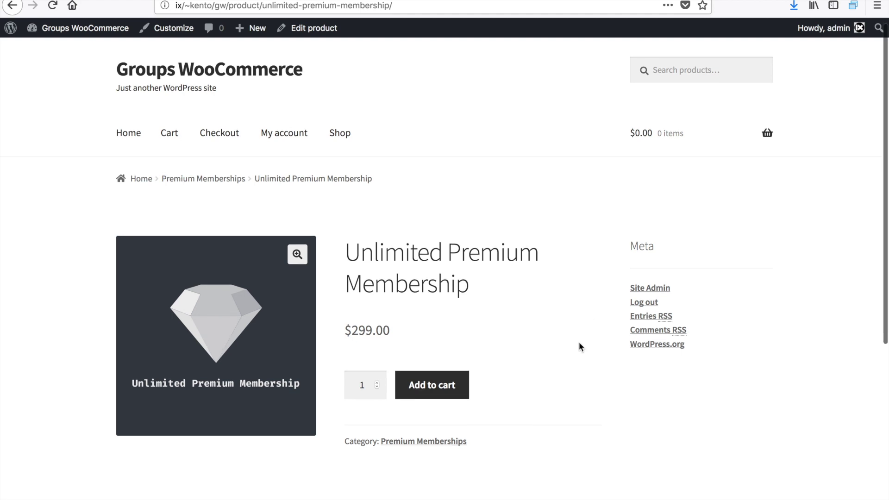
{"action": "scroll", "coordinate": [579, 342], "scroll_direction": "down", "scroll_amount": 3}
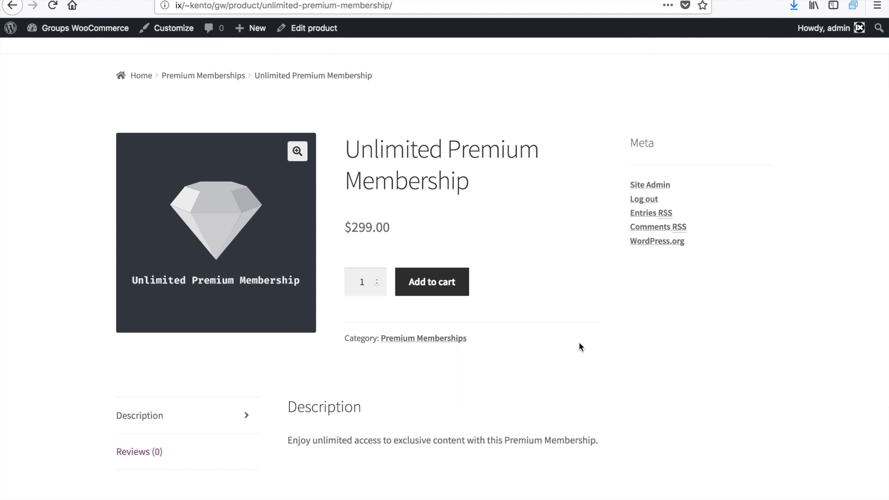
{"action": "scroll", "coordinate": [579, 343], "scroll_direction": "up", "scroll_amount": 3}
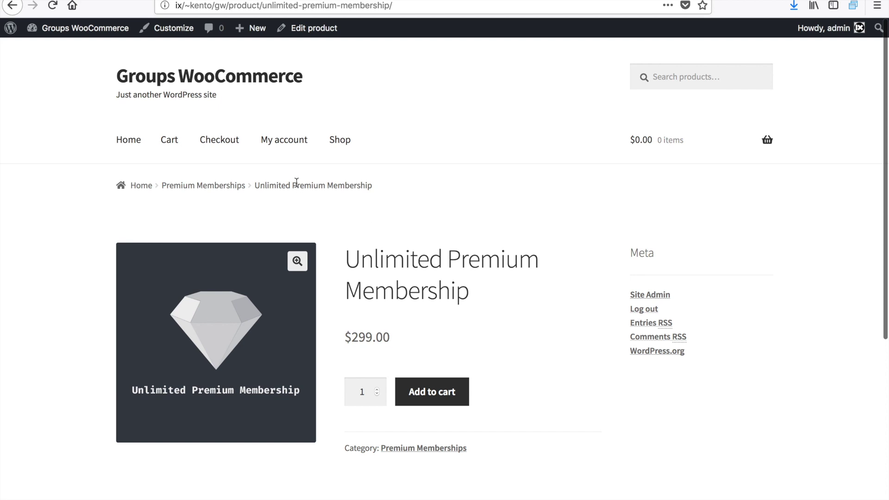
Step: Dismiss the shipping-zones notice on the dashboard and start a new product
{"action": "mouse_move", "coordinate": [78, 28]}
{"action": "left_click", "coordinate": [64, 51]}
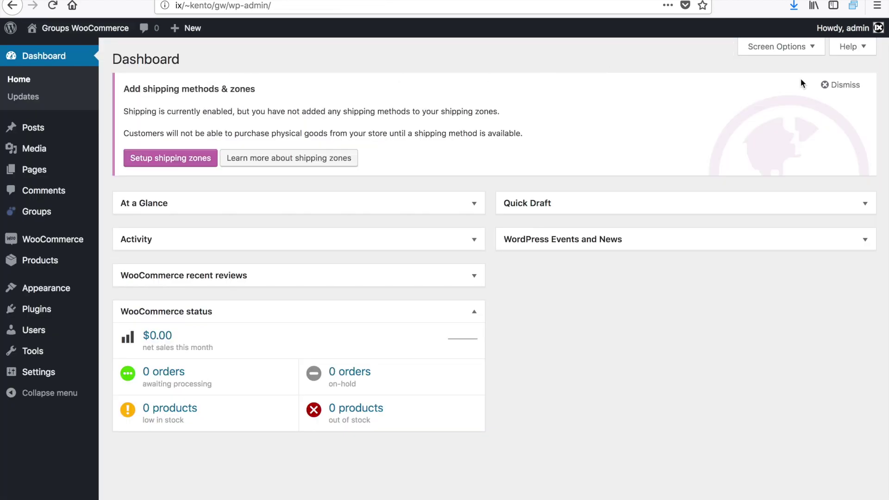
{"action": "left_click", "coordinate": [840, 85]}
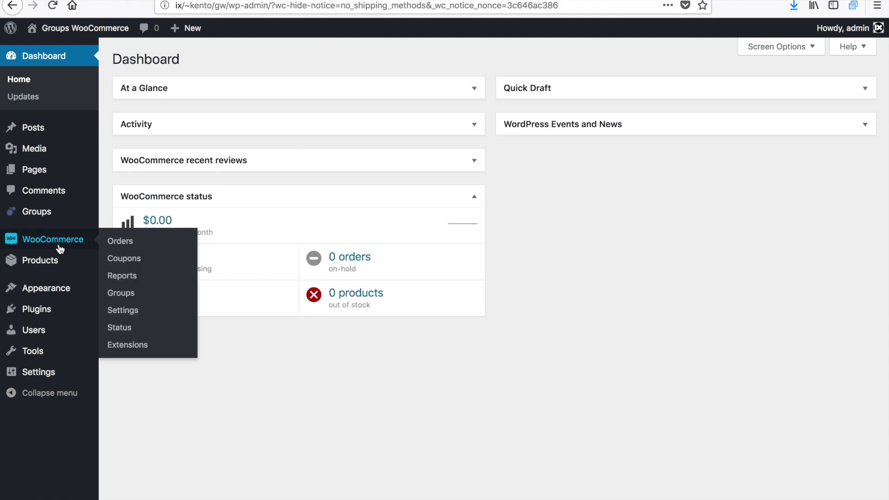
{"action": "mouse_move", "coordinate": [40, 260]}
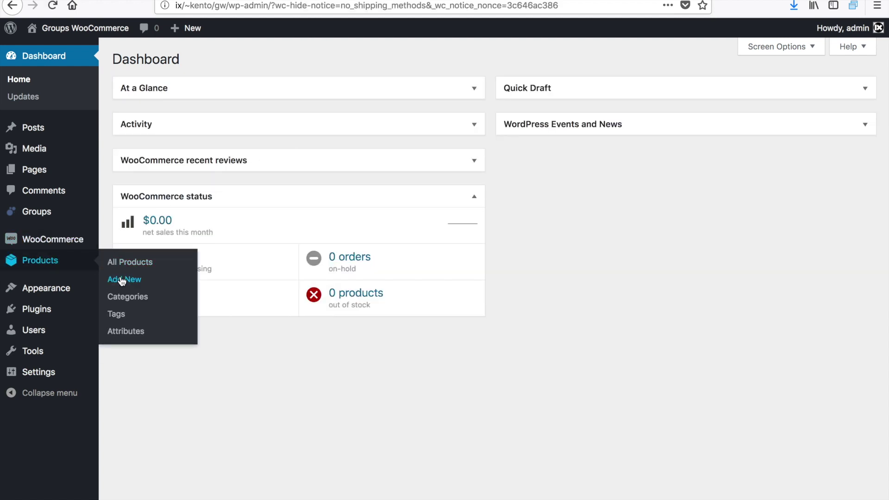
{"action": "left_click", "coordinate": [122, 279]}
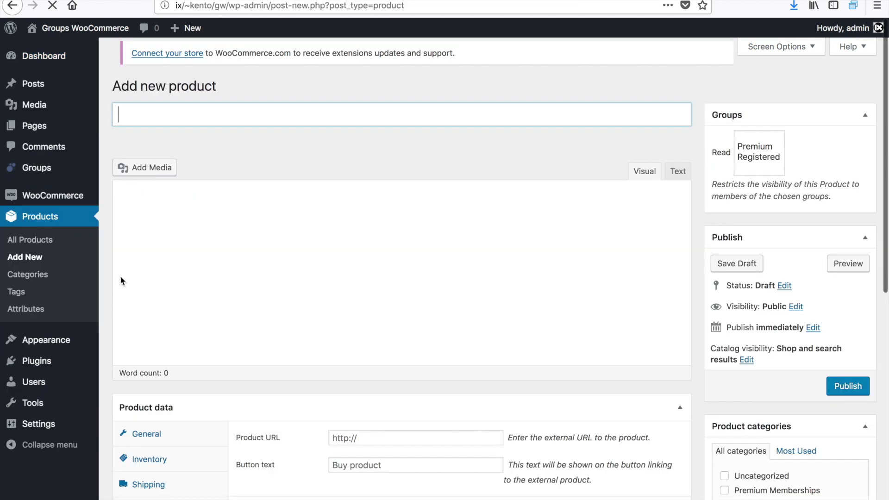
Step: Title the product 'Premium Membership' with description 'Enjoy access to our exclusive content during your membership.'
{"action": "left_click", "coordinate": [195, 123]}
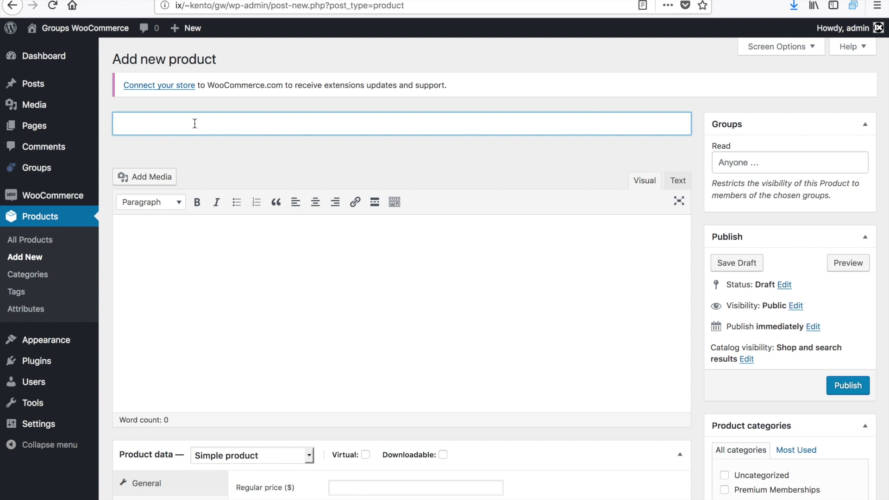
{"action": "type", "text": "Premium M"}
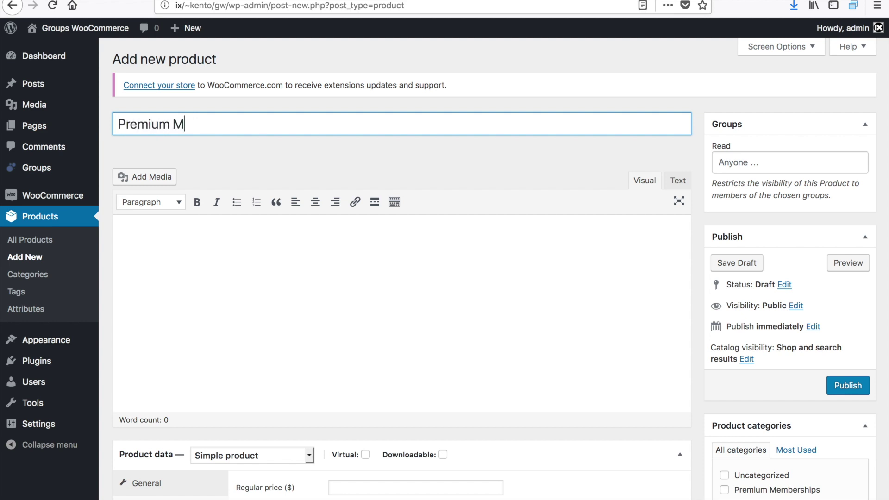
{"action": "type", "text": "embership"}
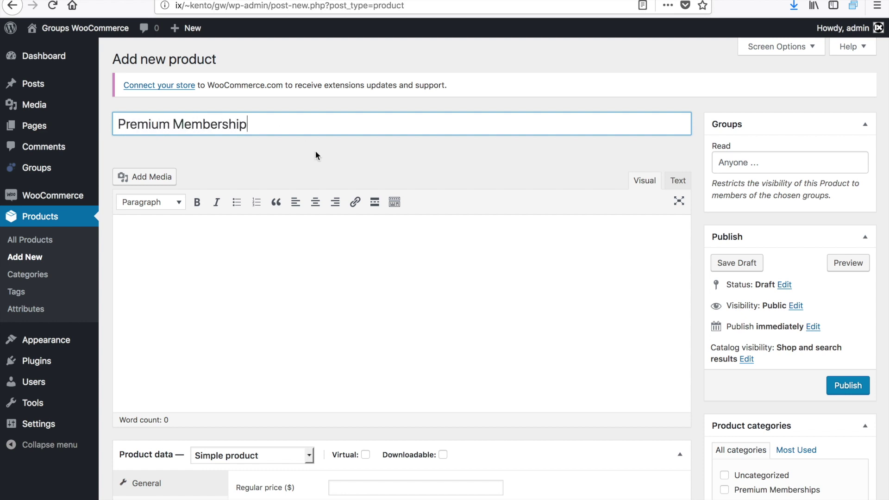
{"action": "left_click", "coordinate": [301, 232]}
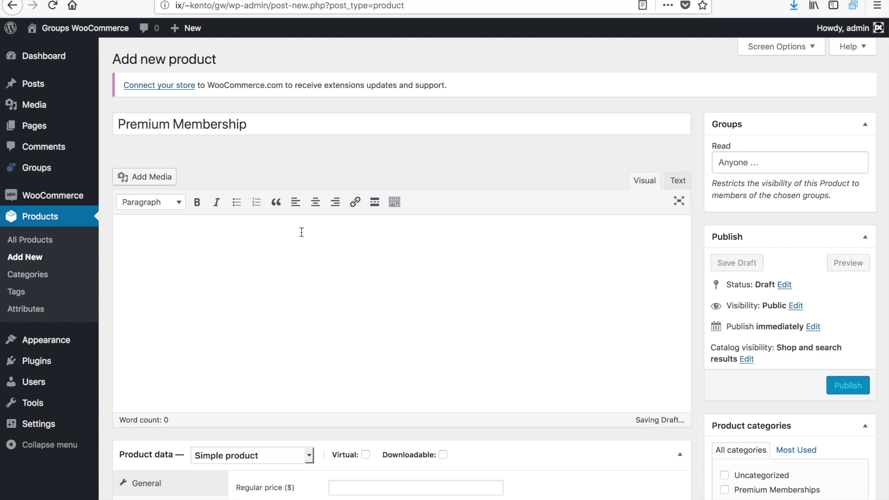
{"action": "type", "text": "Enjoy"}
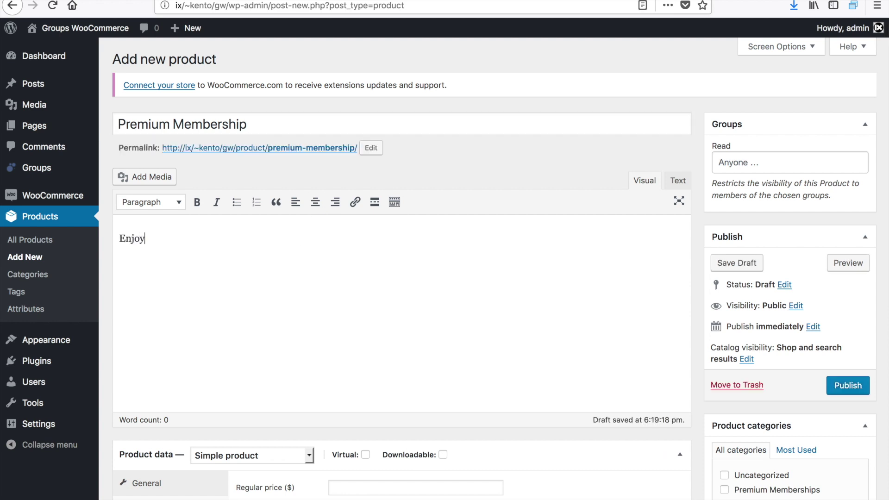
{"action": "type", "text": " access"}
{"action": "type", "text": " to our"}
{"action": "type", "text": " exclus"}
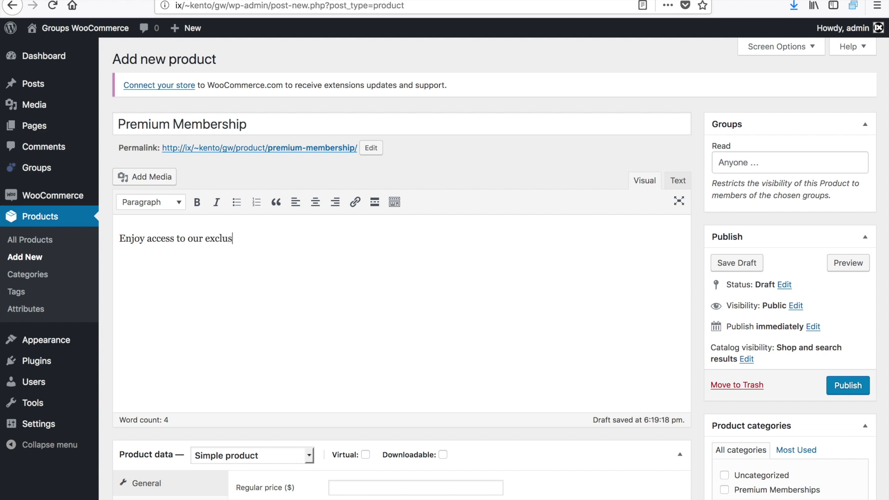
{"action": "type", "text": "ive content"}
{"action": "type", "text": " during your membership."}
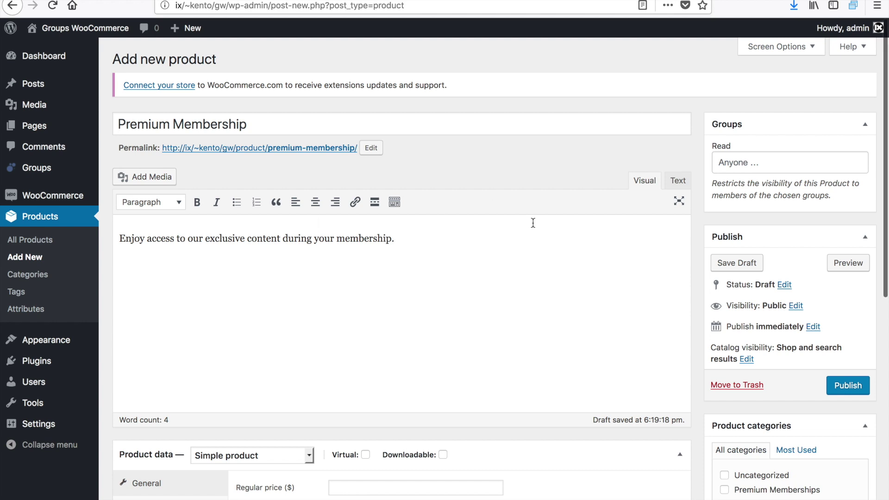
{"action": "scroll", "coordinate": [557, 299], "scroll_direction": "down", "scroll_amount": 3}
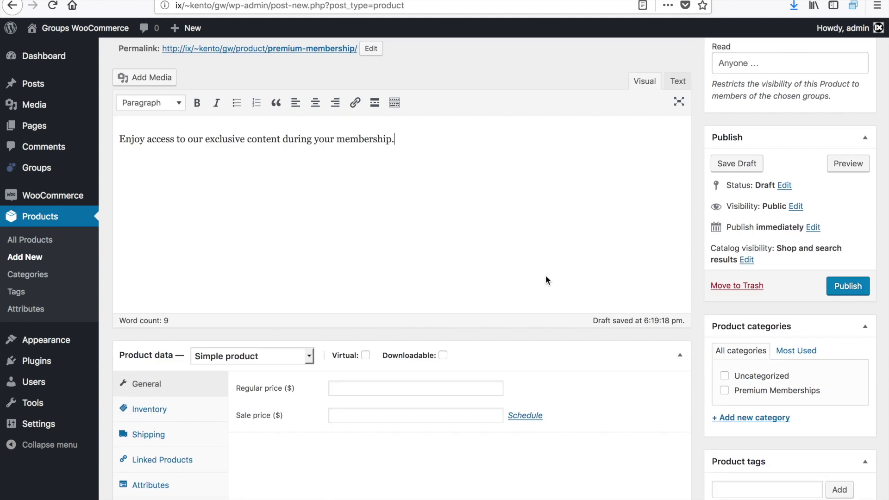
{"action": "scroll", "coordinate": [546, 276], "scroll_direction": "down", "scroll_amount": 3}
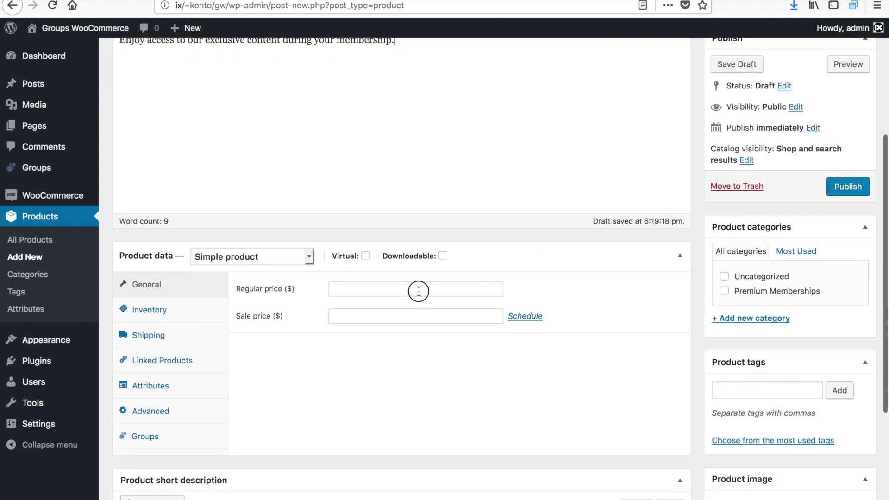
{"action": "left_click", "coordinate": [418, 292]}
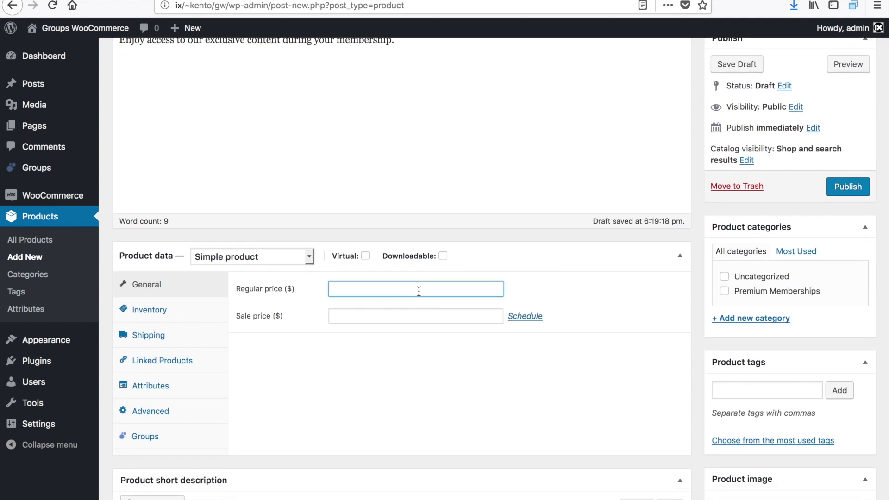
{"action": "scroll", "coordinate": [593, 376], "scroll_direction": "down", "scroll_amount": 3}
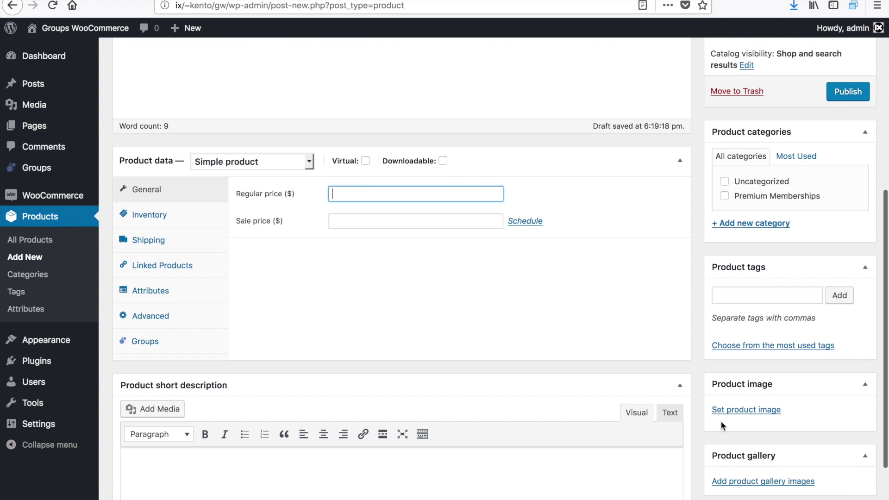
Step: Set the teal Premium Membership diamond picture as the product image
{"action": "left_click", "coordinate": [723, 410]}
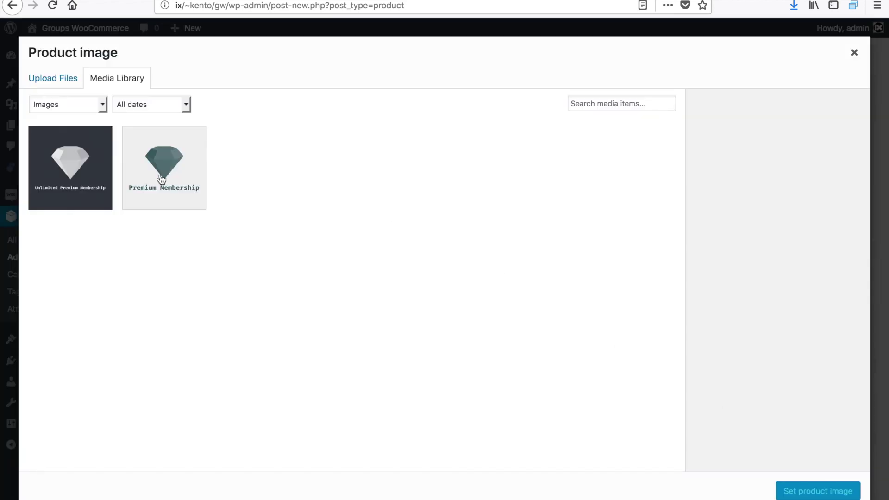
{"action": "left_click", "coordinate": [153, 179]}
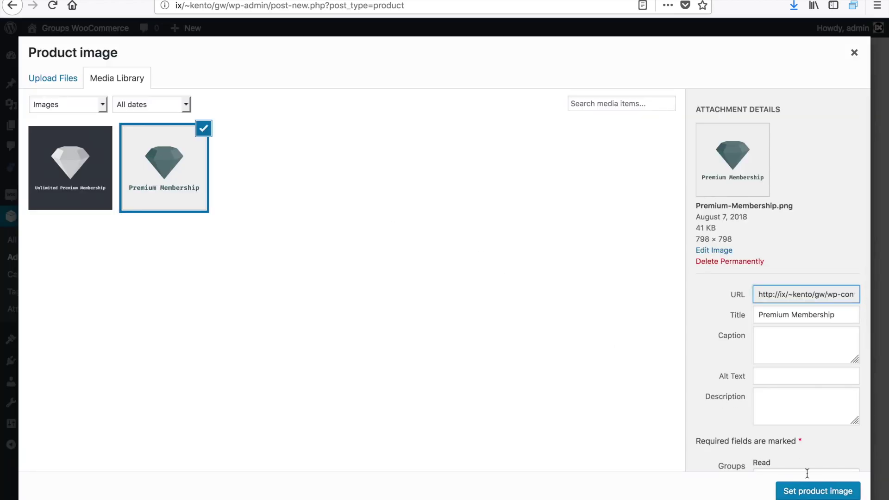
{"action": "left_click", "coordinate": [820, 497]}
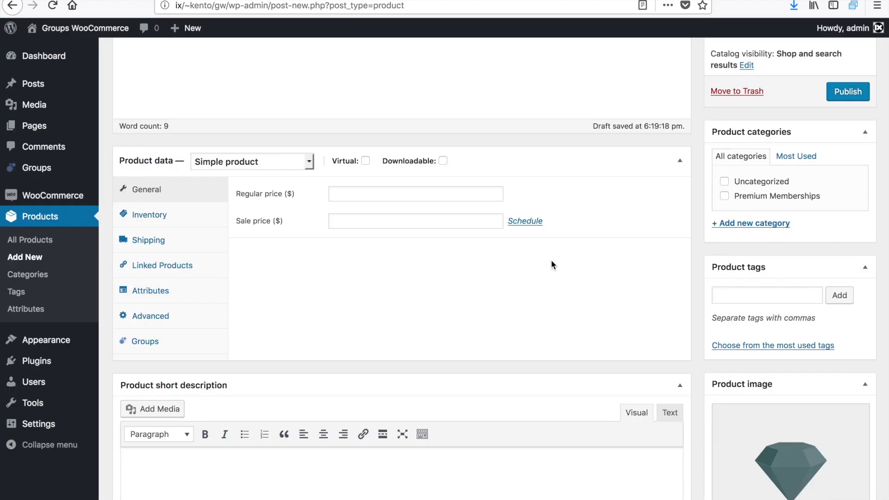
Step: File the product under Premium Memberships and enter a regular price of 99
{"action": "left_click", "coordinate": [724, 195]}
{"action": "left_click", "coordinate": [411, 188]}
{"action": "type", "text": "99"}
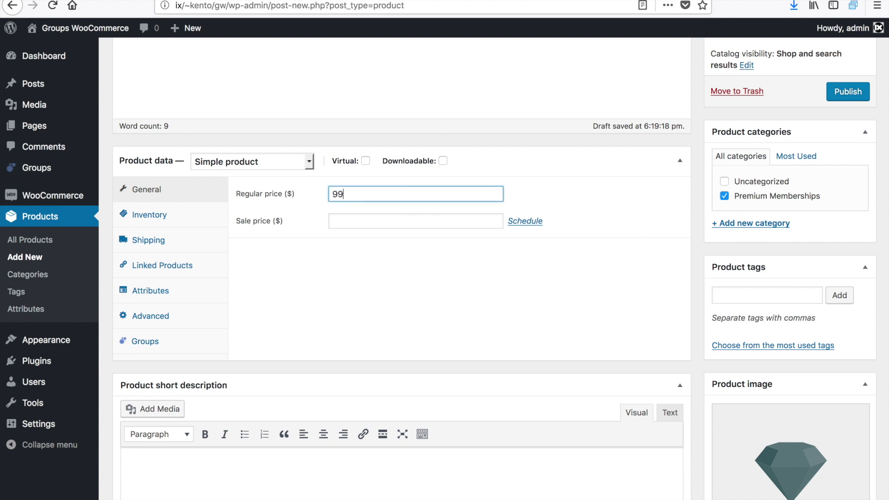
{"action": "left_click", "coordinate": [592, 266]}
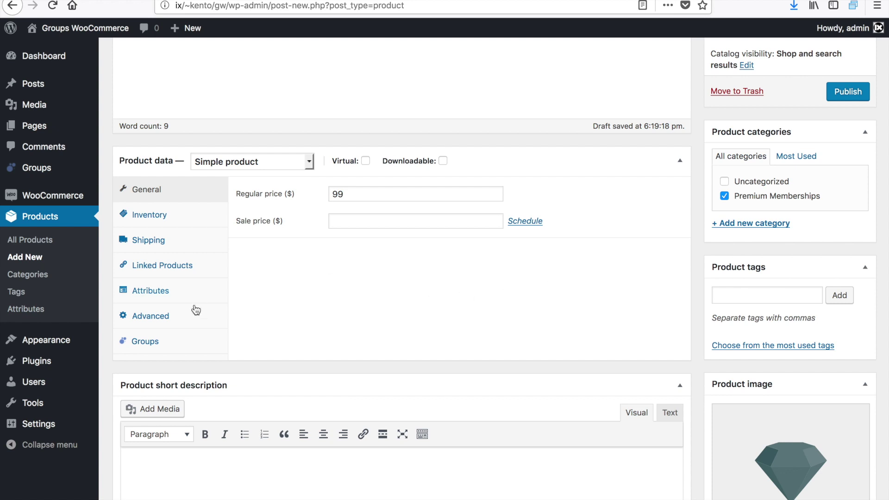
Step: Make buyers join the Premium group in the product's Groups settings
{"action": "left_click", "coordinate": [166, 343]}
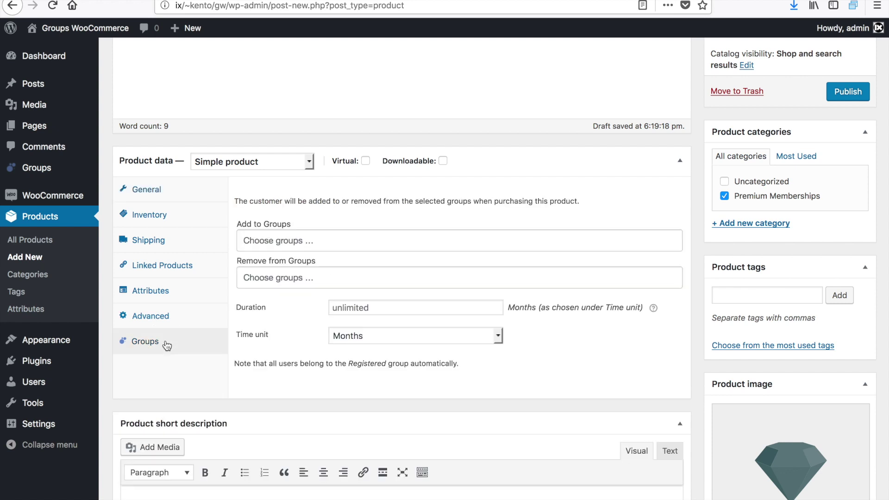
{"action": "left_click", "coordinate": [319, 246]}
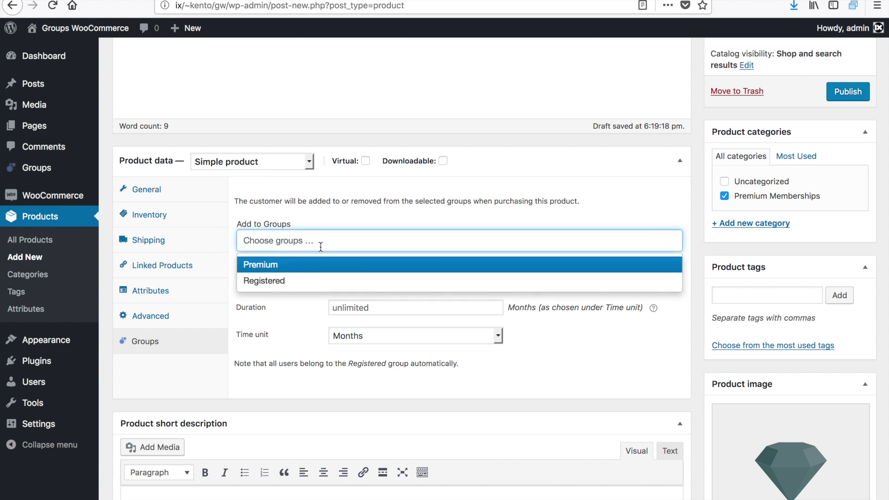
{"action": "left_click", "coordinate": [316, 263]}
{"action": "left_click", "coordinate": [568, 362]}
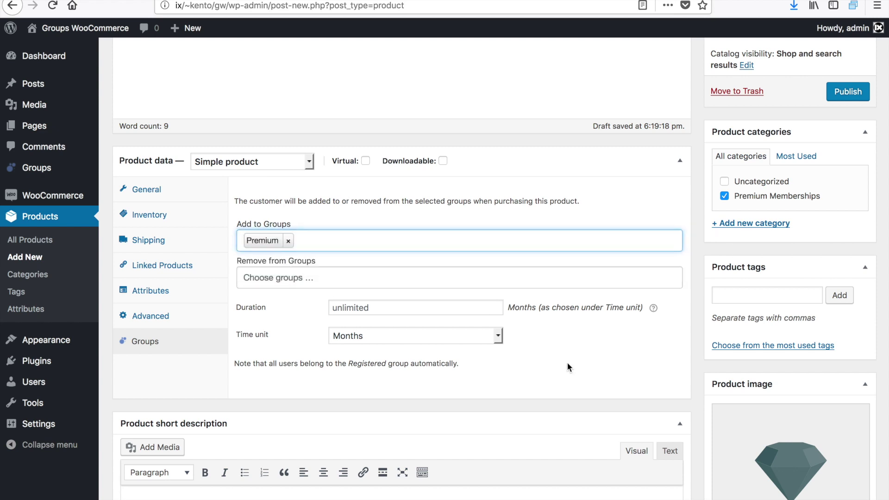
Step: Set the membership duration to 12 months and publish the product
{"action": "left_click", "coordinate": [429, 308]}
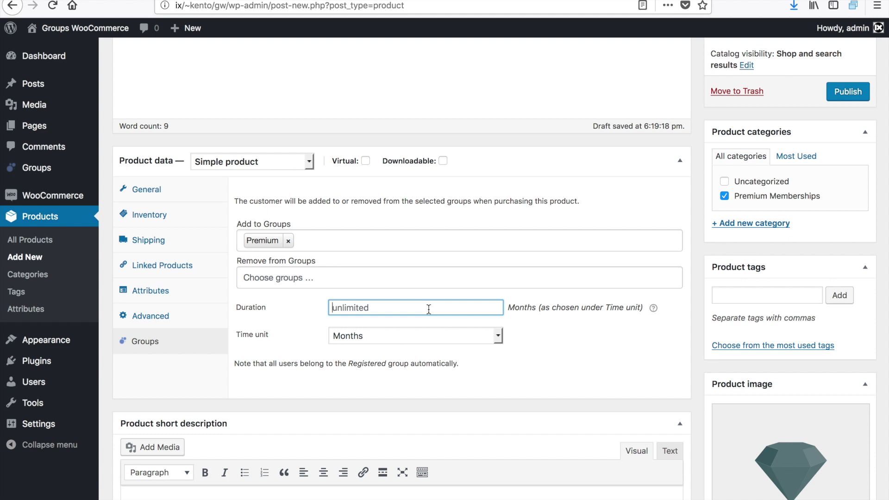
{"action": "type", "text": "12"}
{"action": "left_click", "coordinate": [544, 346]}
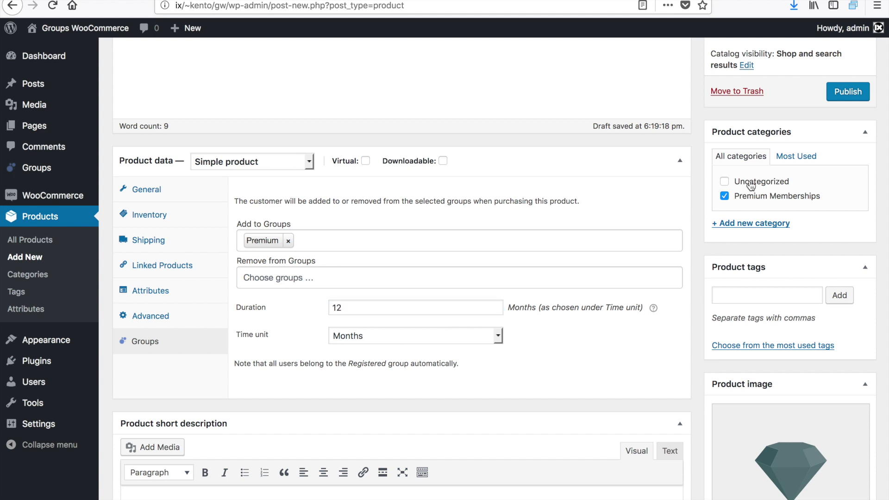
{"action": "left_click", "coordinate": [843, 93]}
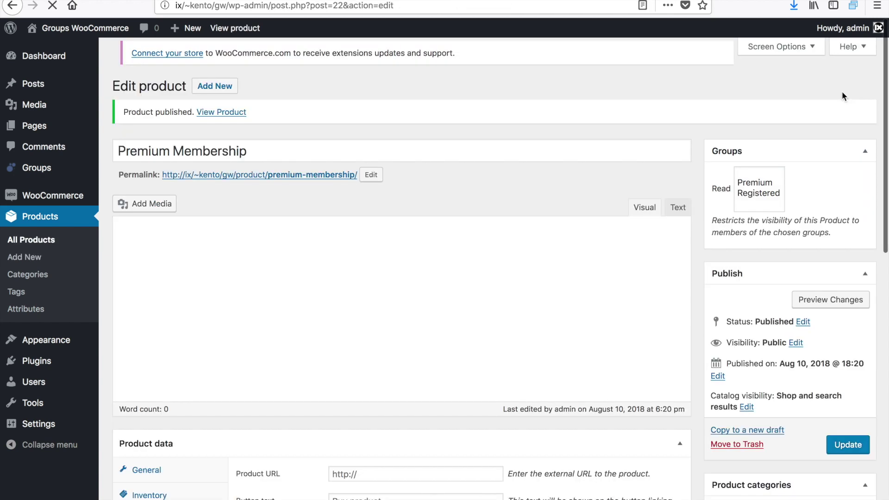
Step: View the published Premium Membership store page and highlight its $99.00 for 12 months price
{"action": "left_click", "coordinate": [226, 119]}
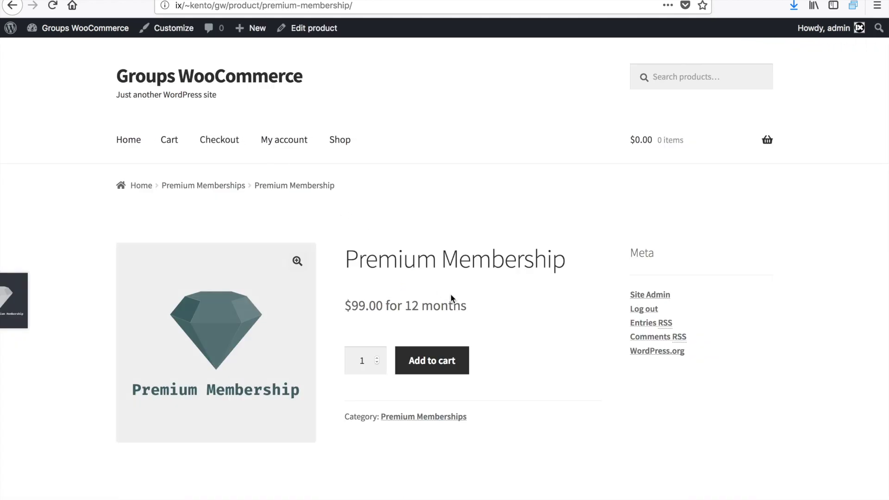
{"action": "left_click_drag", "start_coordinate": [468, 304], "coordinate": [348, 301]}
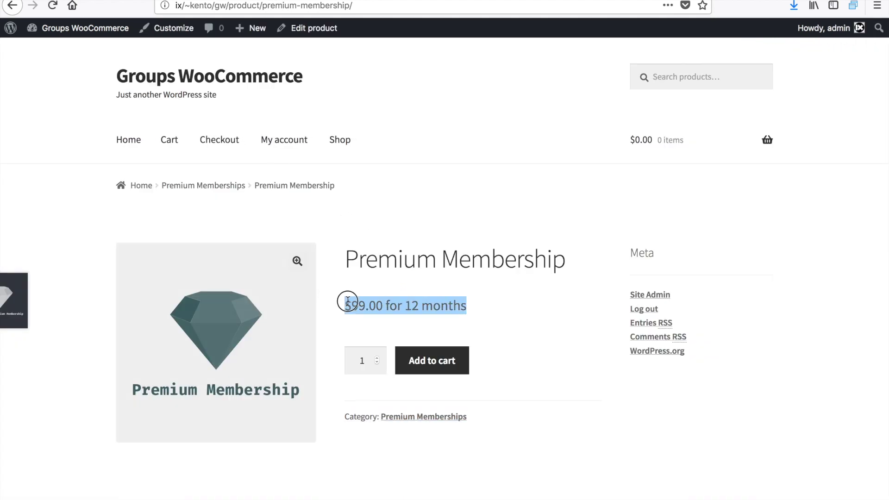
{"action": "left_click", "coordinate": [491, 322]}
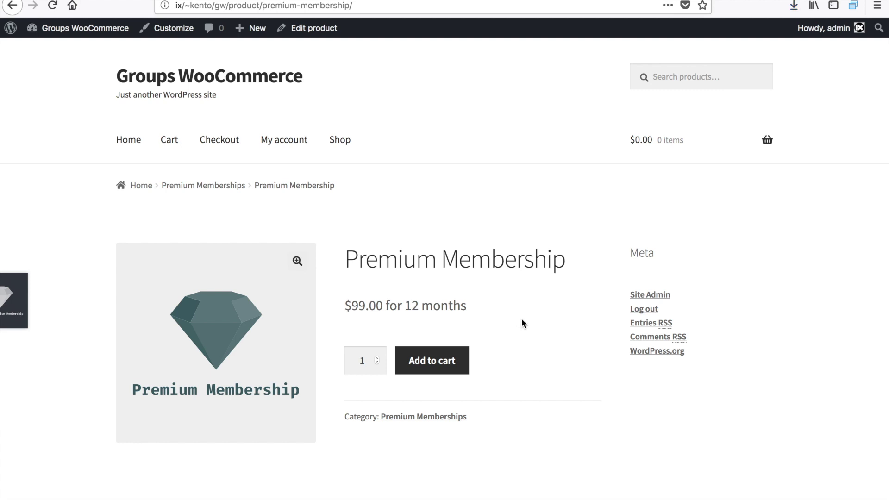
Step: Browse the Shop page to see Premium Membership ($99.00/12 months) and Unlimited Premium Membership ($299.00)
{"action": "left_click", "coordinate": [348, 144]}
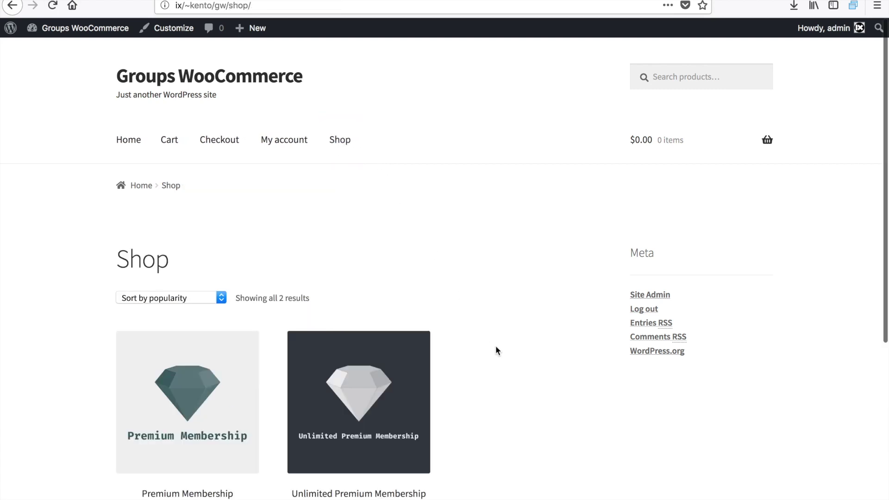
{"action": "scroll", "coordinate": [496, 347], "scroll_direction": "down", "scroll_amount": 2}
{"action": "scroll", "coordinate": [496, 347], "scroll_direction": "down", "scroll_amount": 1}
{"action": "scroll", "coordinate": [496, 348], "scroll_direction": "down", "scroll_amount": 2}
{"action": "scroll", "coordinate": [496, 348], "scroll_direction": "down", "scroll_amount": 4}
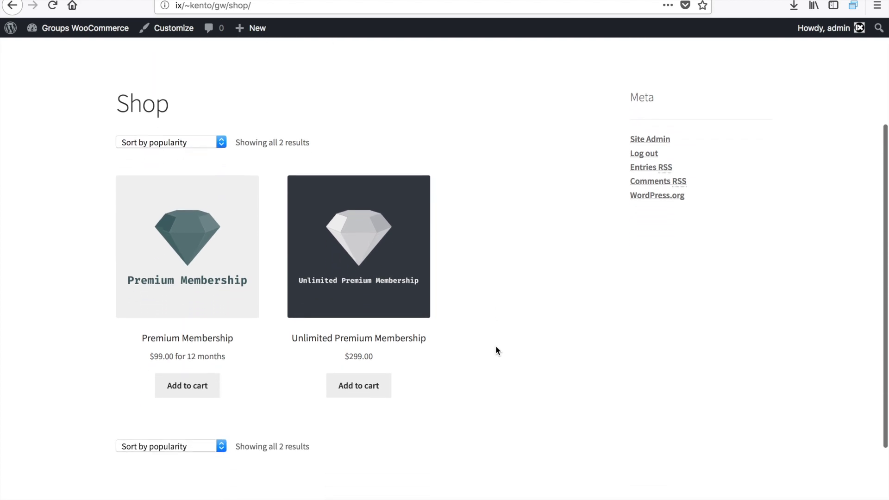
{"action": "scroll", "coordinate": [496, 347], "scroll_direction": "down", "scroll_amount": 1}
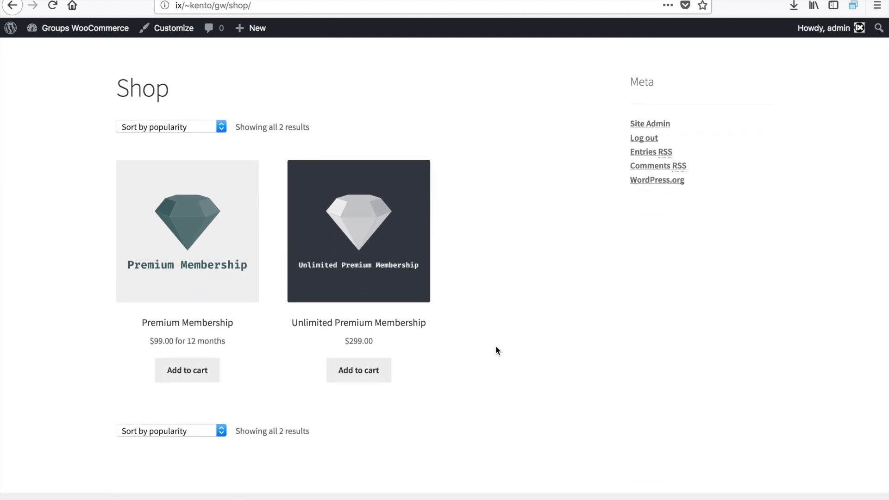